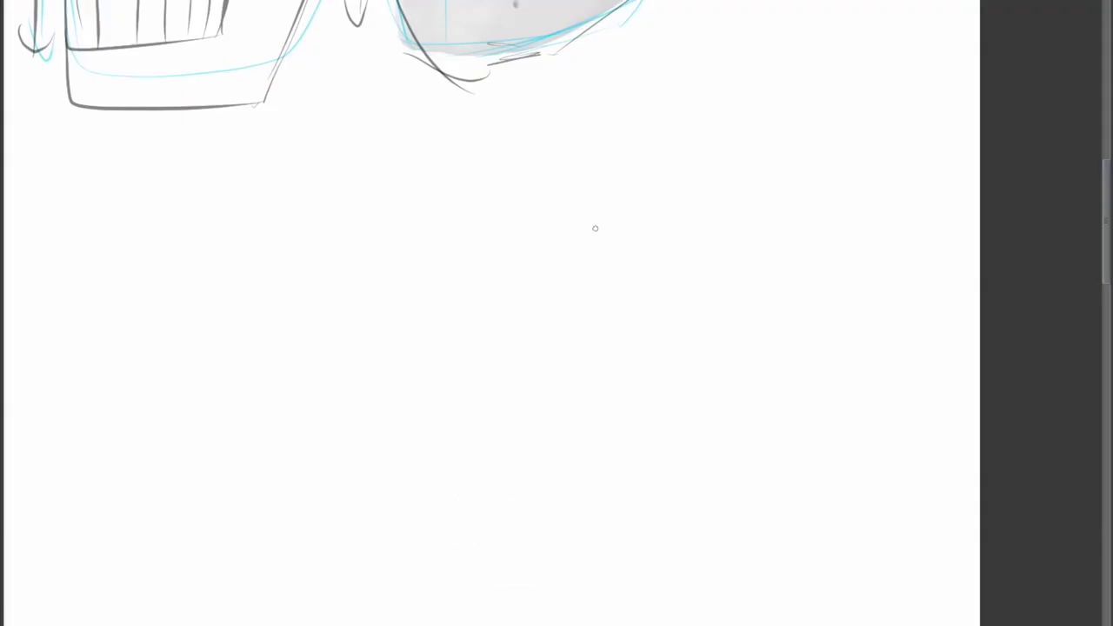
# - Sketch the blue cranium circle, face guide, jaw outline, brow guideline and ear
pyautogui.moveTo(600, 165); pyautogui.dragTo(648, 181)
pyautogui.moveTo(489, 202); pyautogui.dragTo(504, 452)
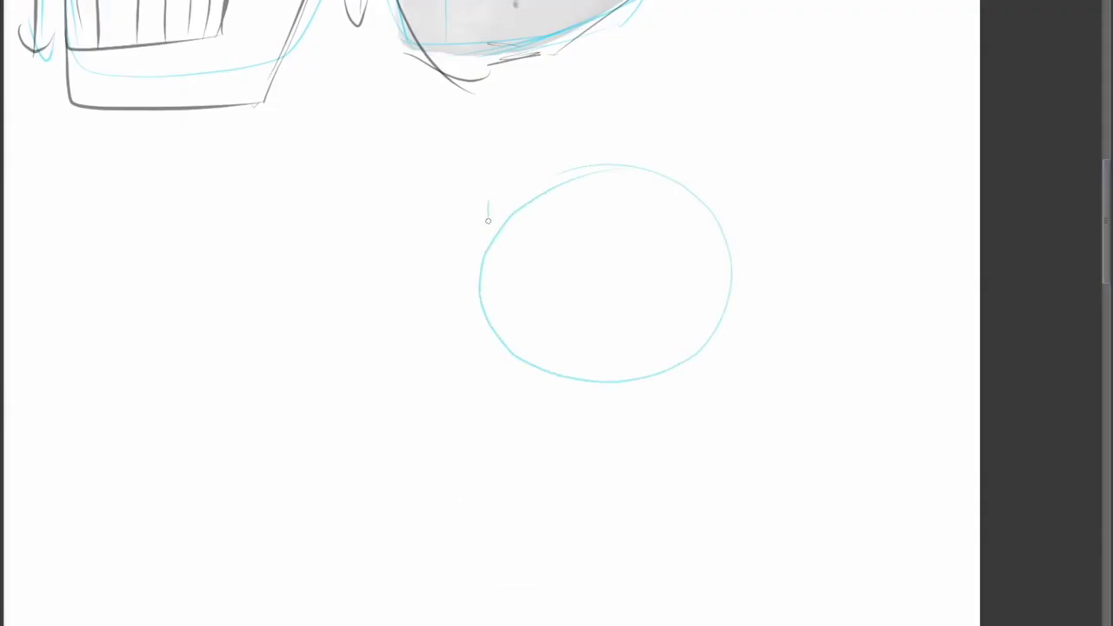
pyautogui.moveTo(487, 254)
pyautogui.mouseDown()
pyautogui.moveTo(494, 452)
pyautogui.moveTo(600, 452)
pyautogui.moveTo(659, 329)
pyautogui.moveTo(670, 261)
pyautogui.moveTo(656, 356)
pyautogui.mouseUp()
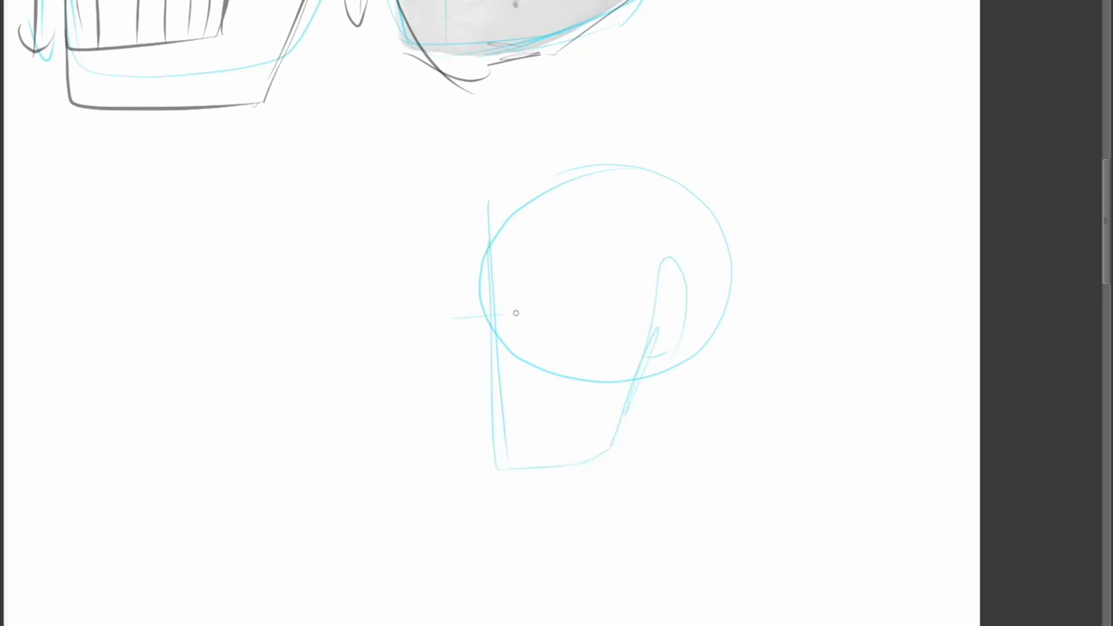
pyautogui.moveTo(461, 317); pyautogui.dragTo(792, 302)
# - Draw the teeth row with tooth divisions, plus the ear hole and cheekbone line
pyautogui.moveTo(494, 406); pyautogui.dragTo(599, 406)
pyautogui.moveTo(489, 397); pyautogui.dragTo(579, 397)
pyautogui.moveTo(494, 424)
pyautogui.mouseDown()
pyautogui.moveTo(536, 424)
pyautogui.moveTo(506, 424)
pyautogui.mouseUp()
pyautogui.moveTo(524, 409)
pyautogui.mouseDown()
pyautogui.moveTo(525, 423)
pyautogui.moveTo(539, 417)
pyautogui.mouseUp()
pyautogui.moveTo(558, 402); pyautogui.dragTo(560, 423)
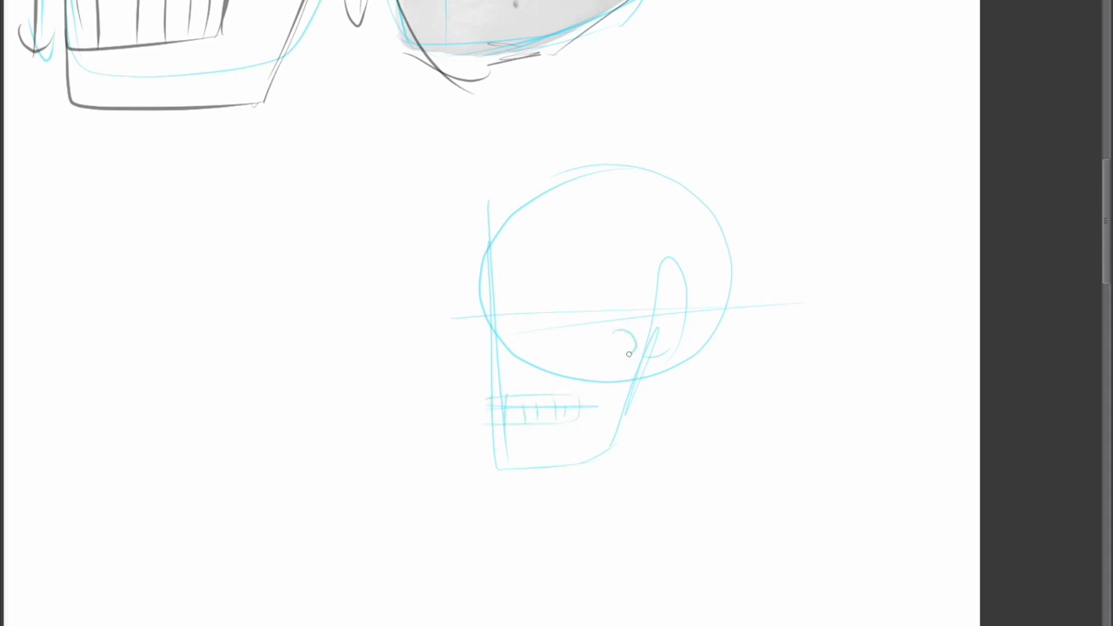
pyautogui.moveTo(618, 333); pyautogui.dragTo(578, 401)
# - Ink a dark grey box and arrow at the front tooth and trace the forehead profile
pyautogui.moveTo(339, 404)
pyautogui.mouseDown()
pyautogui.moveTo(490, 424)
pyautogui.moveTo(485, 397)
pyautogui.moveTo(487, 421)
pyautogui.moveTo(505, 427)
pyautogui.moveTo(512, 397)
pyautogui.mouseUp()
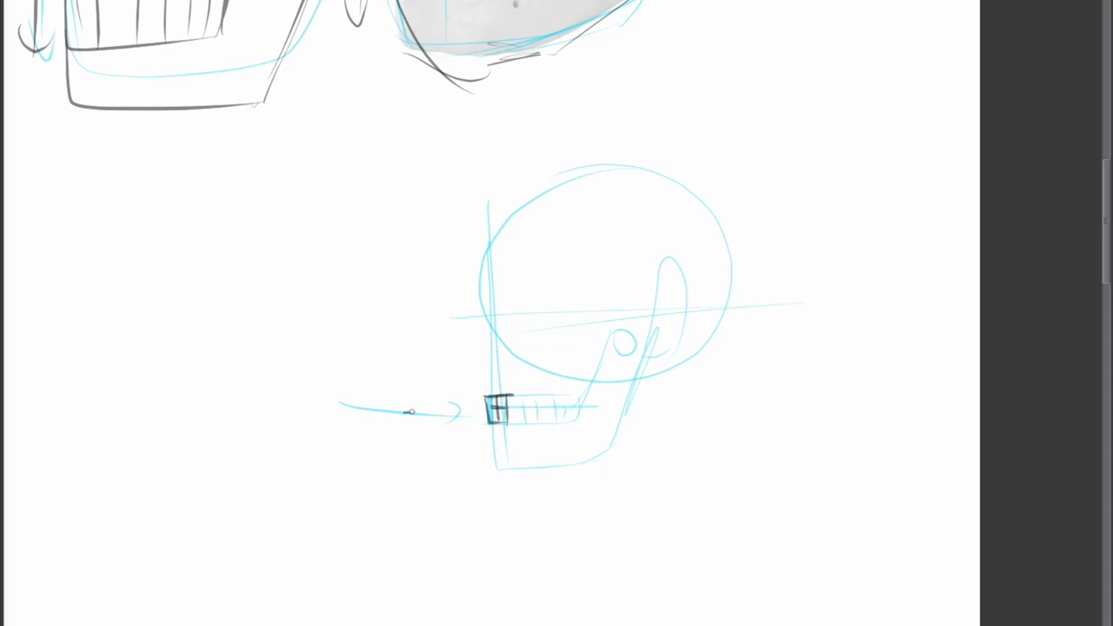
pyautogui.moveTo(407, 412); pyautogui.dragTo(470, 412)
pyautogui.moveTo(460, 403); pyautogui.dragTo(468, 413)
pyautogui.moveTo(481, 397)
pyautogui.mouseDown()
pyautogui.moveTo(476, 340)
pyautogui.moveTo(543, 190)
pyautogui.moveTo(484, 376)
pyautogui.moveTo(488, 330)
pyautogui.moveTo(494, 376)
pyautogui.mouseUp()
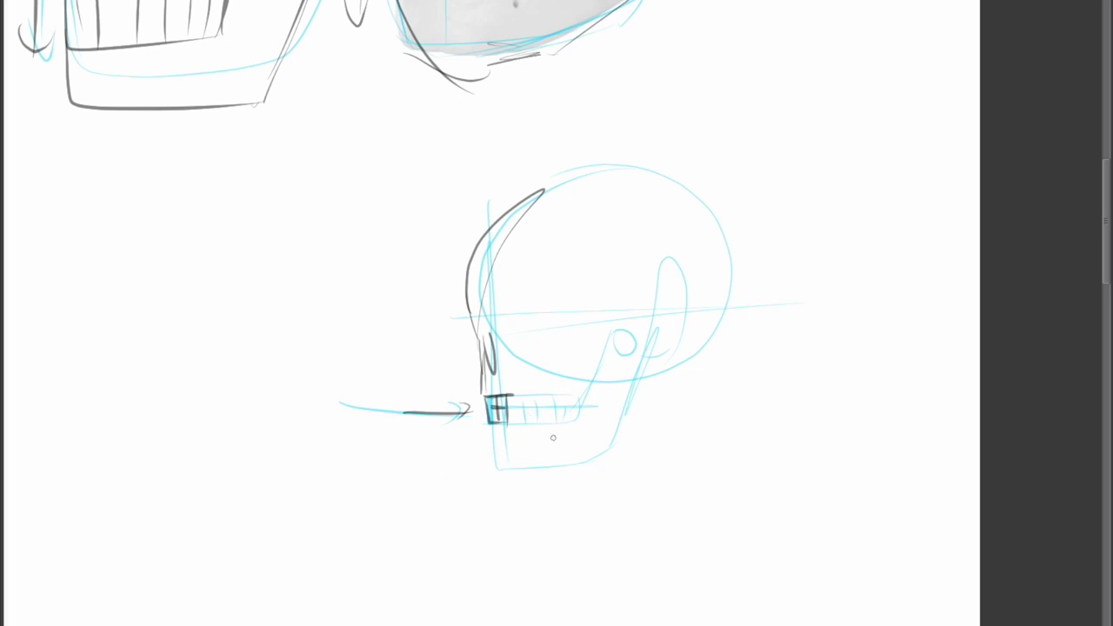
# - Erase the old lower jaw and redraw it dropped straight down from the hinge
pyautogui.moveTo(565, 422)
pyautogui.mouseDown()
pyautogui.moveTo(483, 420)
pyautogui.moveTo(600, 439)
pyautogui.mouseUp()
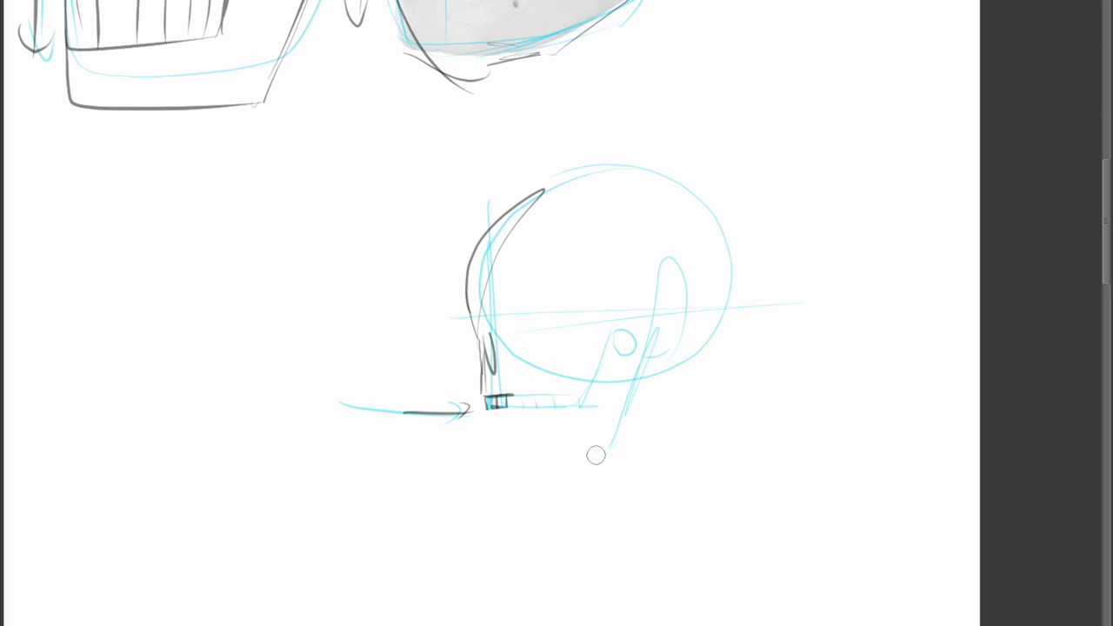
pyautogui.moveTo(587, 402)
pyautogui.mouseDown()
pyautogui.moveTo(595, 375)
pyautogui.moveTo(572, 441)
pyautogui.moveTo(480, 435)
pyautogui.moveTo(485, 454)
pyautogui.mouseUp()
pyautogui.moveTo(485, 451)
pyautogui.mouseDown()
pyautogui.moveTo(563, 439)
pyautogui.moveTo(480, 469)
pyautogui.moveTo(548, 478)
pyautogui.mouseUp()
pyautogui.moveTo(617, 432)
pyautogui.mouseDown()
pyautogui.moveTo(565, 480)
pyautogui.moveTo(481, 461)
pyautogui.moveTo(509, 435)
pyautogui.moveTo(510, 452)
pyautogui.moveTo(503, 433)
pyautogui.mouseUp()
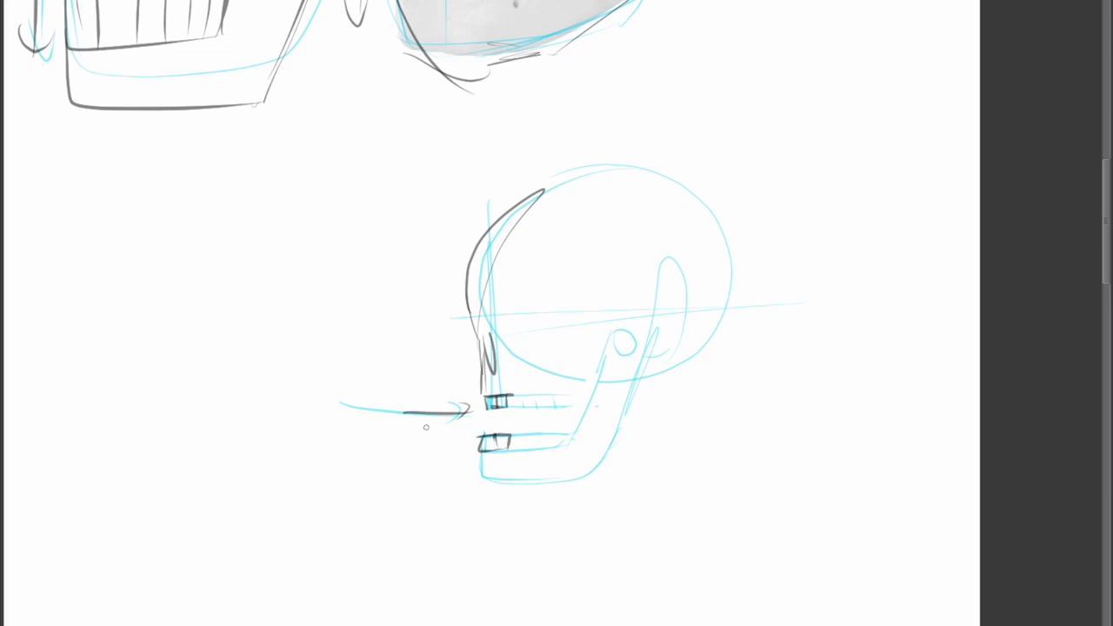
# - Ink the lowered front tooth with its arrow and begin a front-view skull with centre line and chin
pyautogui.moveTo(374, 441); pyautogui.dragTo(461, 445)
pyautogui.moveTo(792, 185)
pyautogui.mouseDown()
pyautogui.moveTo(887, 179)
pyautogui.moveTo(739, 244)
pyautogui.moveTo(840, 169)
pyautogui.moveTo(848, 444)
pyautogui.mouseUp()
pyautogui.moveTo(835, 485); pyautogui.dragTo(911, 481)
# - Draw the front skull's jaw sides, upper and lower teeth lines, and chin curve
pyautogui.moveTo(956, 305); pyautogui.dragTo(870, 488)
pyautogui.moveTo(737, 313); pyautogui.dragTo(813, 478)
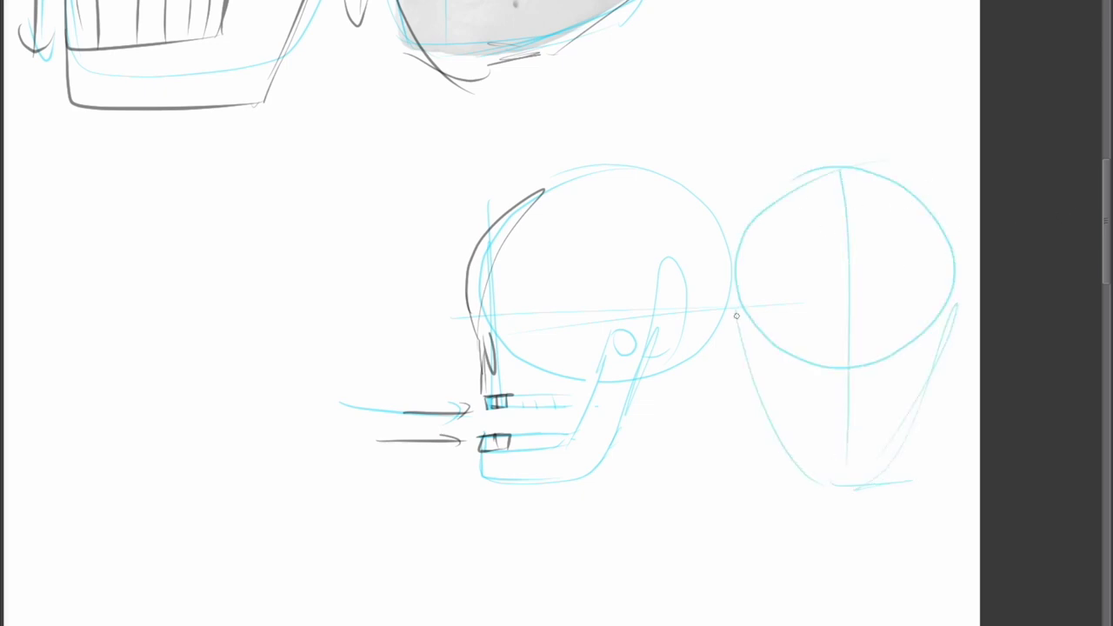
pyautogui.moveTo(788, 421); pyautogui.dragTo(896, 417)
pyautogui.moveTo(804, 461); pyautogui.dragTo(889, 456)
pyautogui.moveTo(809, 476); pyautogui.dragTo(872, 477)
pyautogui.moveTo(783, 462); pyautogui.dragTo(861, 509)
pyautogui.moveTo(900, 474); pyautogui.dragTo(878, 508)
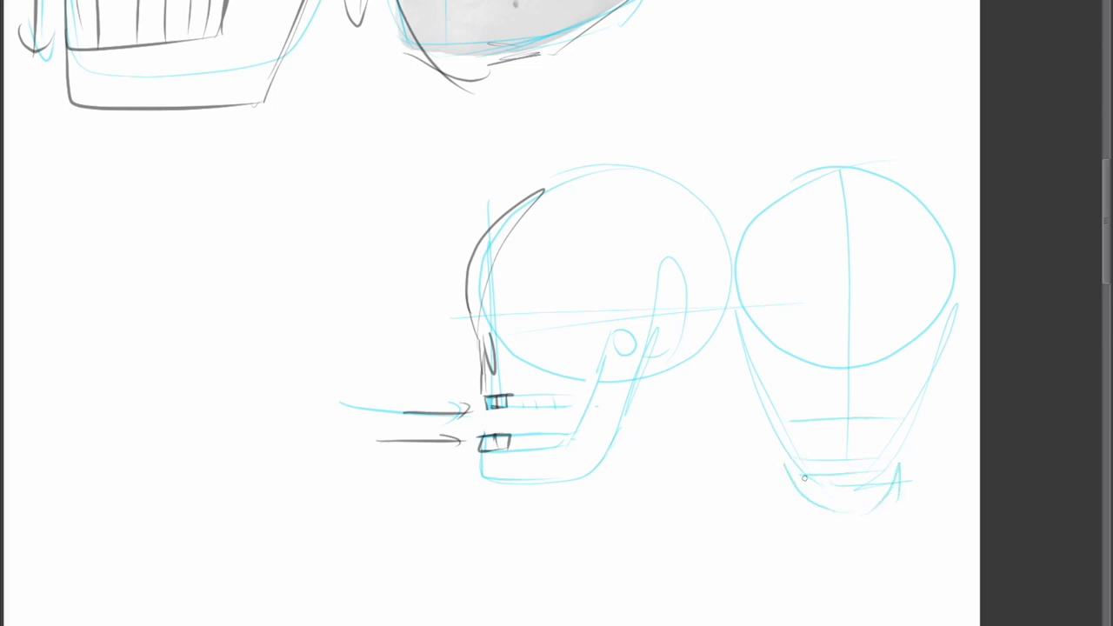
pyautogui.moveTo(800, 479)
pyautogui.mouseDown()
pyautogui.moveTo(909, 470)
pyautogui.moveTo(787, 456)
pyautogui.moveTo(906, 430)
pyautogui.moveTo(782, 428)
pyautogui.mouseUp()
# - Add tooth divisions, hook marks under both skulls, and a horizontal guide across the teeth
pyautogui.moveTo(852, 419)
pyautogui.mouseDown()
pyautogui.moveTo(852, 432)
pyautogui.moveTo(880, 428)
pyautogui.mouseUp()
pyautogui.moveTo(821, 423)
pyautogui.mouseDown()
pyautogui.moveTo(821, 433)
pyautogui.moveTo(795, 432)
pyautogui.mouseUp()
pyautogui.moveTo(812, 459)
pyautogui.mouseDown()
pyautogui.moveTo(812, 475)
pyautogui.moveTo(828, 480)
pyautogui.mouseUp()
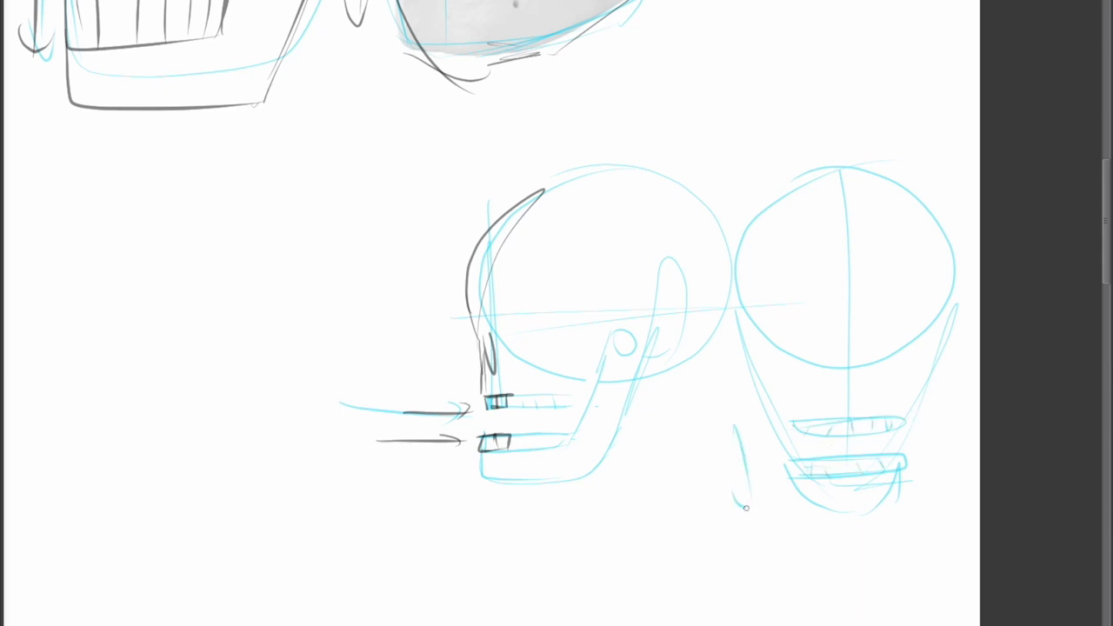
pyautogui.moveTo(736, 428); pyautogui.dragTo(767, 482)
pyautogui.moveTo(452, 443); pyautogui.dragTo(477, 492)
pyautogui.moveTo(846, 429); pyautogui.dragTo(868, 424)
pyautogui.moveTo(837, 468); pyautogui.dragTo(863, 465)
pyautogui.moveTo(679, 433); pyautogui.dragTo(973, 429)
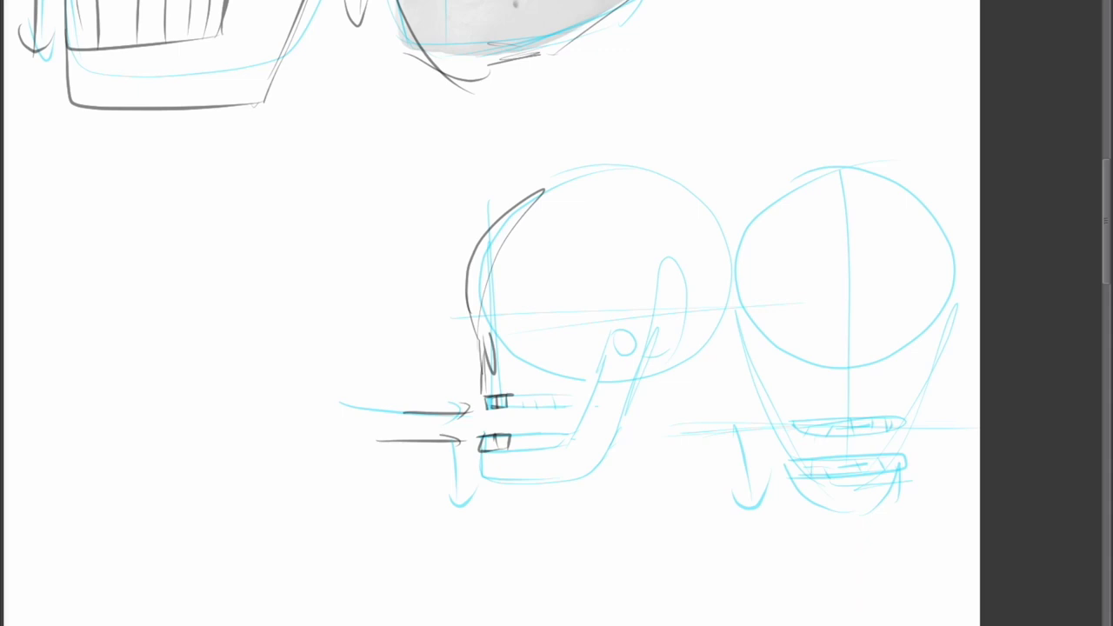
# - On blank canvas to the left, sketch a new skull's cranium, face guide, jaw outline and brow line
pyautogui.moveTo(348, 313); pyautogui.dragTo(626, 313)
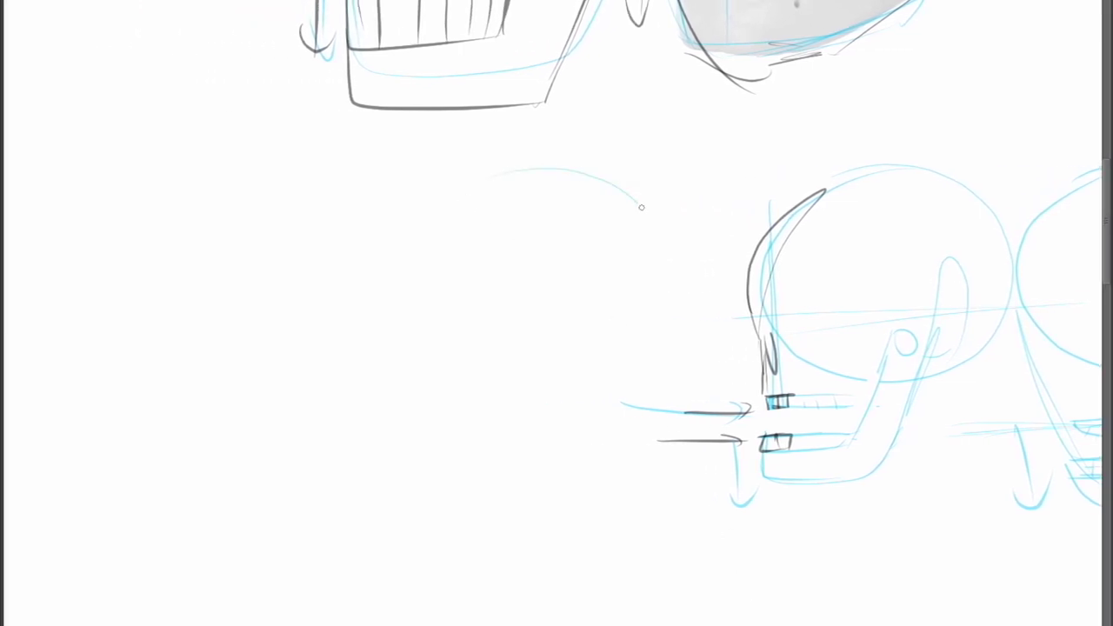
pyautogui.moveTo(490, 177); pyautogui.dragTo(505, 171)
pyautogui.moveTo(440, 213)
pyautogui.mouseDown()
pyautogui.moveTo(452, 457)
pyautogui.moveTo(591, 374)
pyautogui.mouseUp()
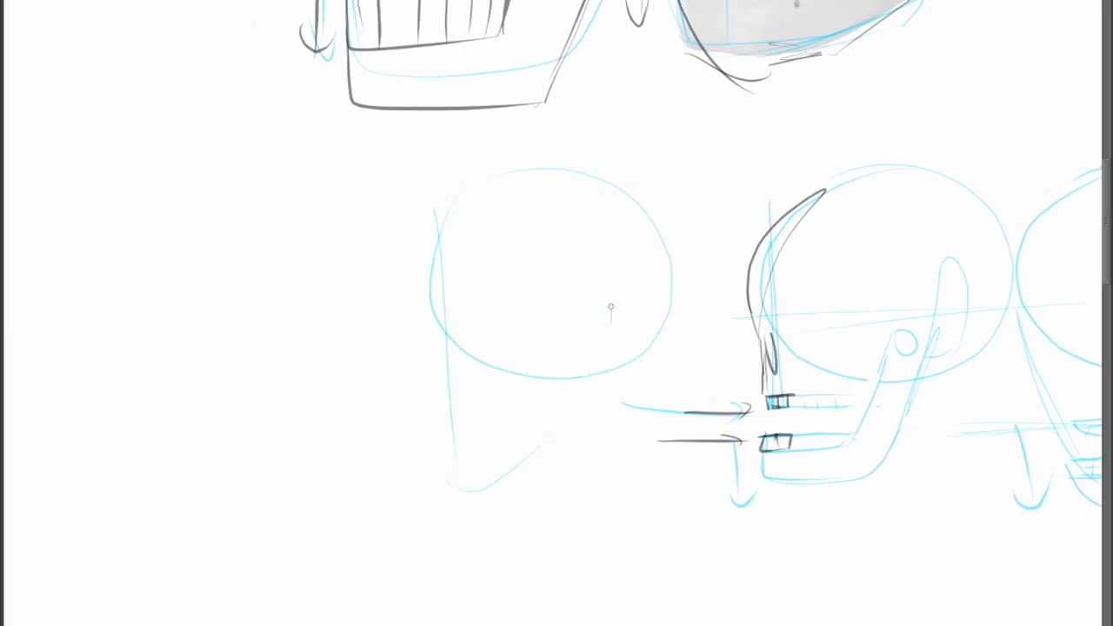
pyautogui.moveTo(611, 300)
pyautogui.mouseDown()
pyautogui.moveTo(578, 439)
pyautogui.moveTo(444, 448)
pyautogui.mouseUp()
pyautogui.moveTo(430, 275); pyautogui.dragTo(469, 420)
pyautogui.moveTo(391, 327)
pyautogui.mouseDown()
pyautogui.moveTo(598, 322)
pyautogui.moveTo(622, 356)
pyautogui.moveTo(600, 348)
pyautogui.moveTo(579, 369)
pyautogui.moveTo(575, 346)
pyautogui.moveTo(602, 443)
pyautogui.mouseUp()
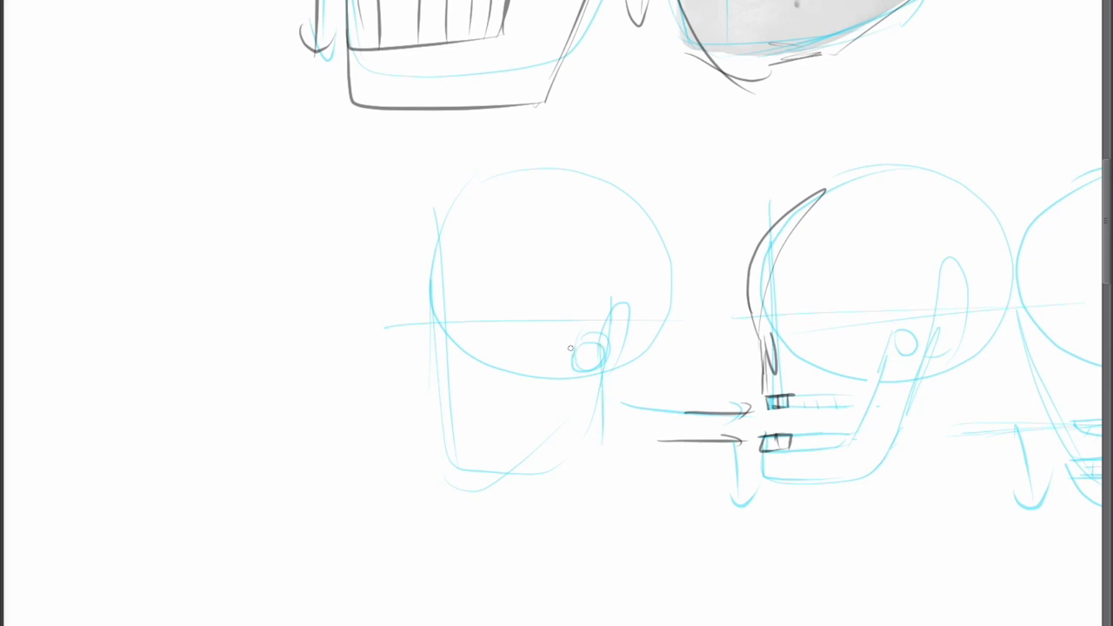
# - Draw the jaw swung open from the hinge, with upper and lower tooth boxes and ticks
pyautogui.moveTo(570, 348)
pyautogui.mouseDown()
pyautogui.moveTo(567, 426)
pyautogui.moveTo(480, 478)
pyautogui.moveTo(591, 451)
pyautogui.mouseUp()
pyautogui.moveTo(557, 414); pyautogui.dragTo(466, 420)
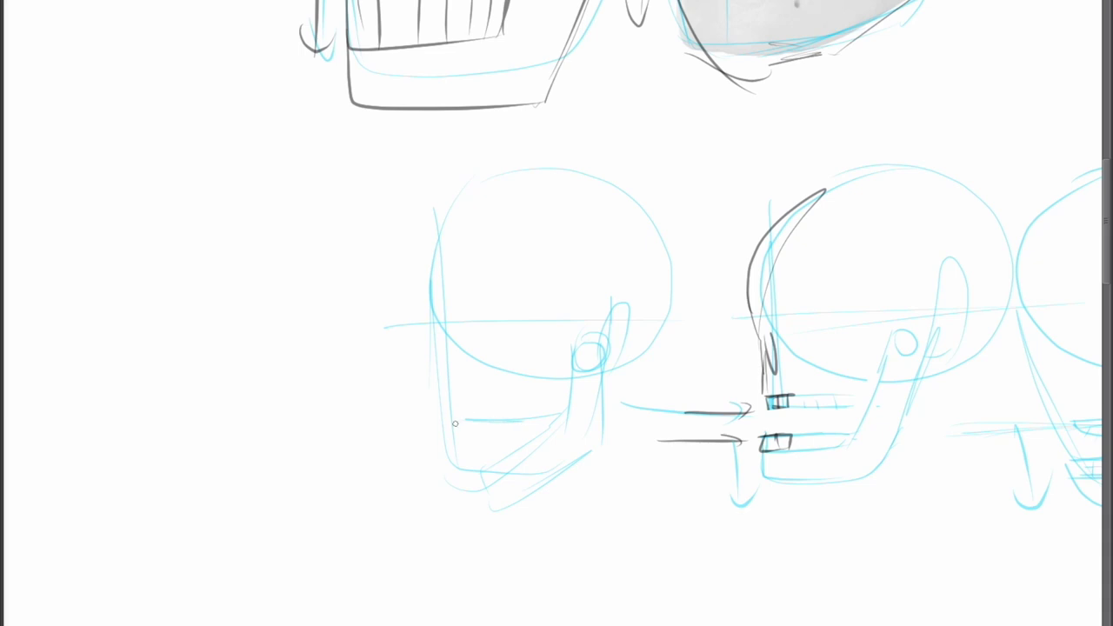
pyautogui.moveTo(433, 346)
pyautogui.mouseDown()
pyautogui.moveTo(438, 406)
pyautogui.moveTo(474, 494)
pyautogui.mouseUp()
pyautogui.moveTo(395, 391); pyautogui.dragTo(452, 512)
pyautogui.moveTo(468, 470)
pyautogui.mouseDown()
pyautogui.moveTo(492, 515)
pyautogui.moveTo(595, 451)
pyautogui.moveTo(548, 415)
pyautogui.mouseUp()
pyautogui.moveTo(458, 419)
pyautogui.mouseDown()
pyautogui.moveTo(562, 413)
pyautogui.moveTo(470, 478)
pyautogui.mouseUp()
pyautogui.moveTo(551, 414)
pyautogui.mouseDown()
pyautogui.moveTo(525, 401)
pyautogui.moveTo(445, 404)
pyautogui.moveTo(449, 417)
pyautogui.mouseUp()
pyautogui.moveTo(472, 403)
pyautogui.mouseDown()
pyautogui.moveTo(461, 416)
pyautogui.moveTo(487, 421)
pyautogui.mouseUp()
pyautogui.moveTo(508, 407); pyautogui.dragTo(508, 419)
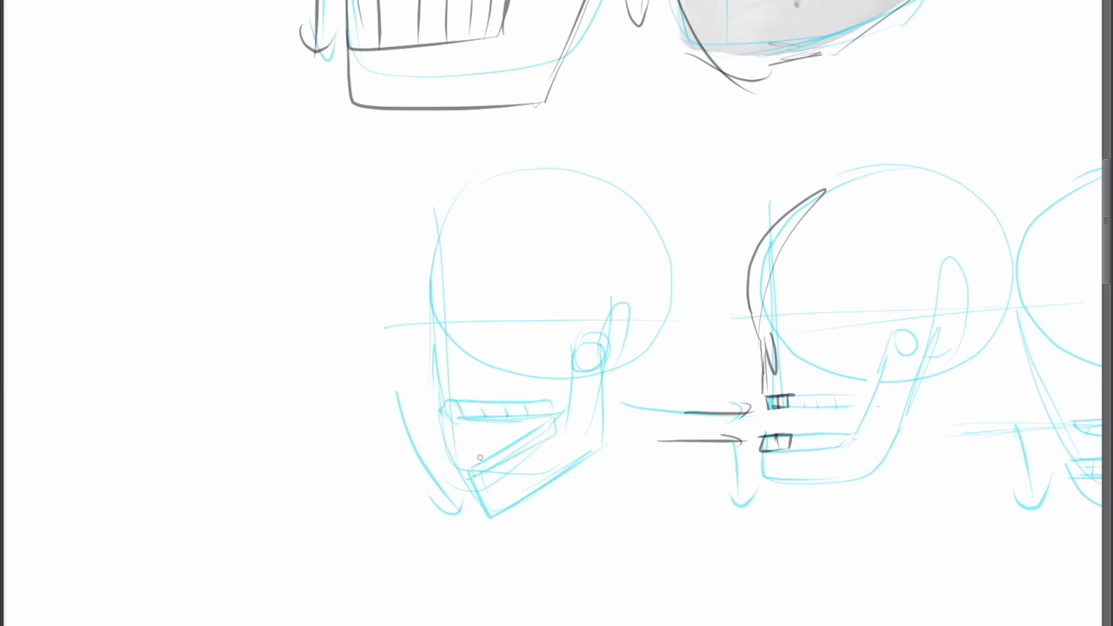
pyautogui.moveTo(489, 461); pyautogui.dragTo(494, 467)
# - Add horizontal arrows to the upper and lower teeth and retrace the middle skull's arrow
pyautogui.moveTo(520, 430); pyautogui.dragTo(516, 452)
pyautogui.moveTo(341, 445)
pyautogui.mouseDown()
pyautogui.moveTo(426, 442)
pyautogui.moveTo(426, 453)
pyautogui.mouseUp()
pyautogui.moveTo(357, 412)
pyautogui.mouseDown()
pyautogui.moveTo(424, 418)
pyautogui.moveTo(400, 405)
pyautogui.moveTo(426, 416)
pyautogui.mouseUp()
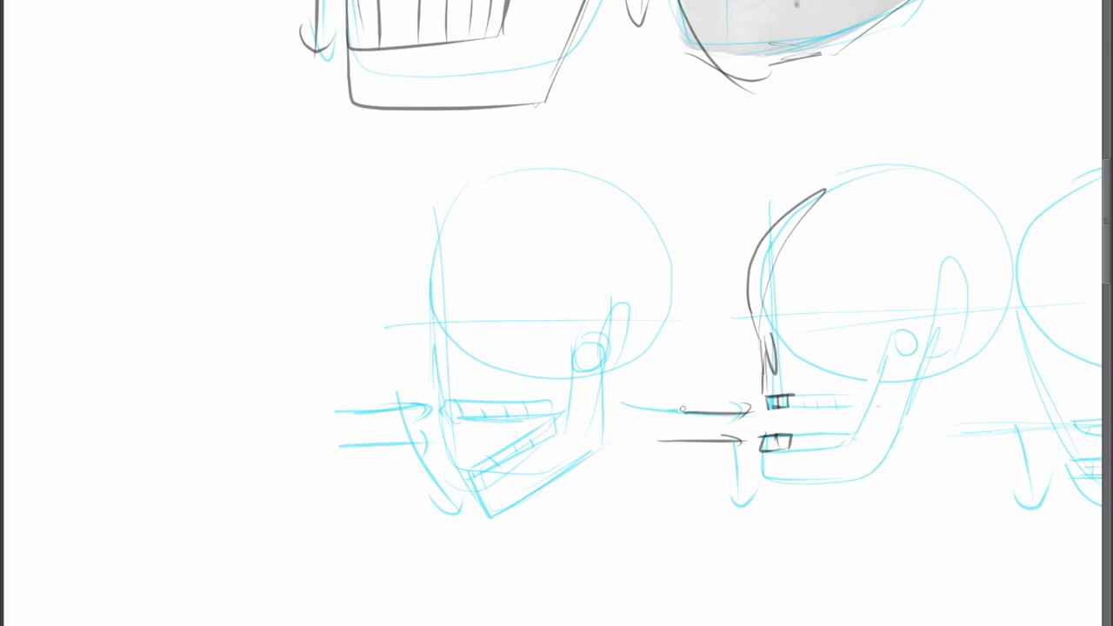
pyautogui.moveTo(747, 404); pyautogui.dragTo(669, 409)
pyautogui.moveTo(348, 447); pyautogui.dragTo(426, 446)
pyautogui.moveTo(423, 475); pyautogui.dragTo(464, 477)
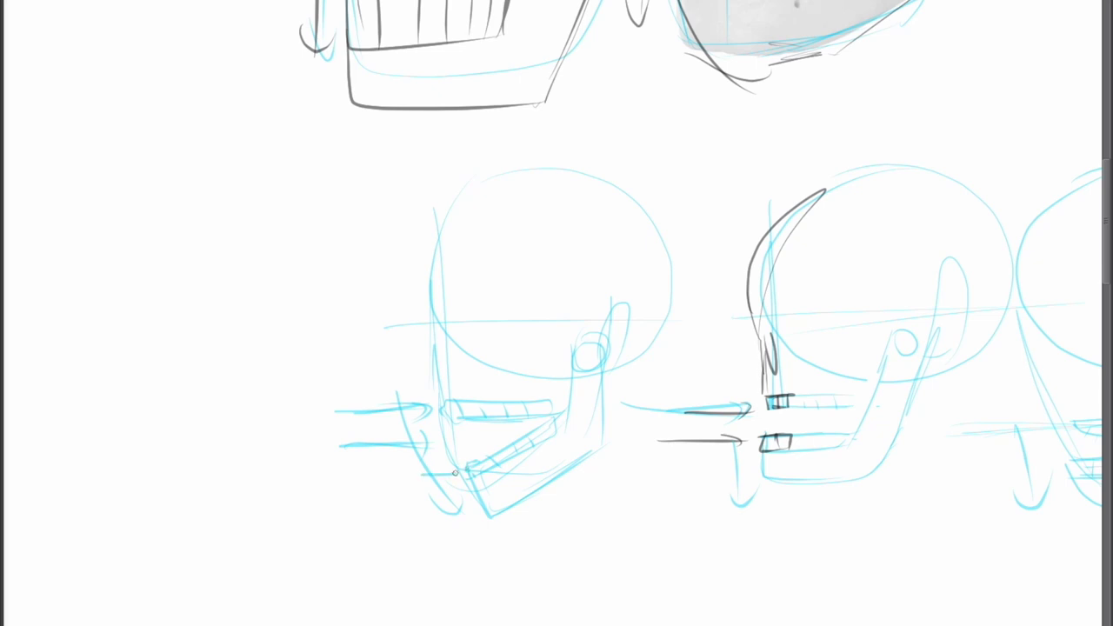